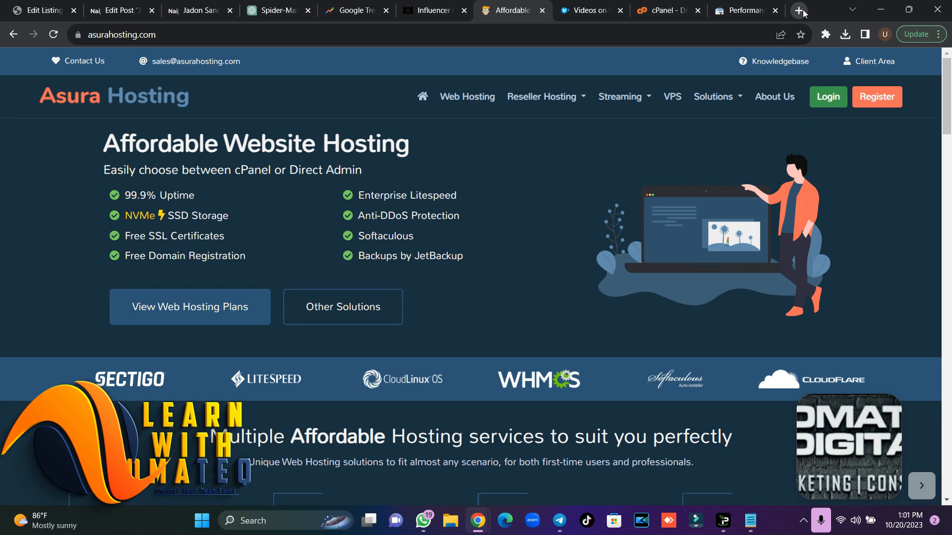
# Open namecheap.com in a new tab and compare its homepage with the Asura Hosting homepage.
pyautogui.write('namecheap.com')
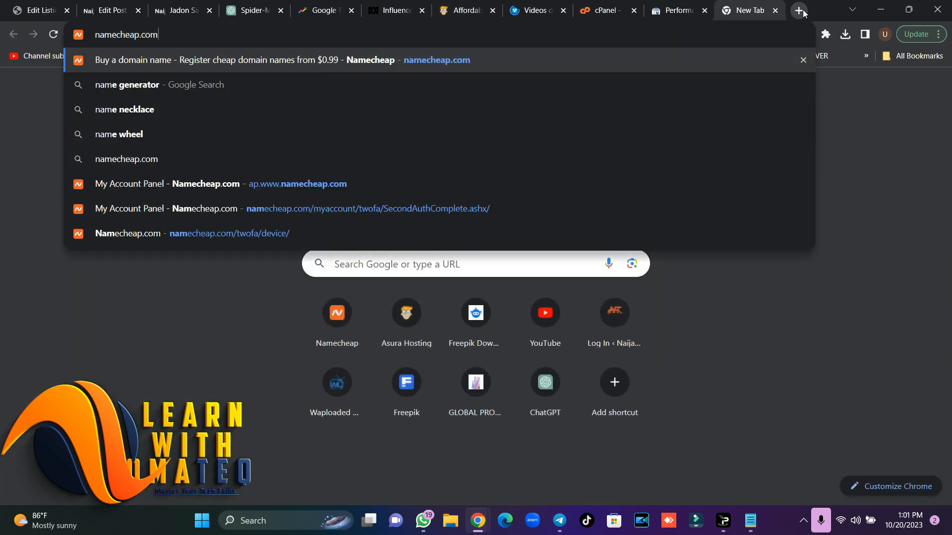
pyautogui.press('Return')
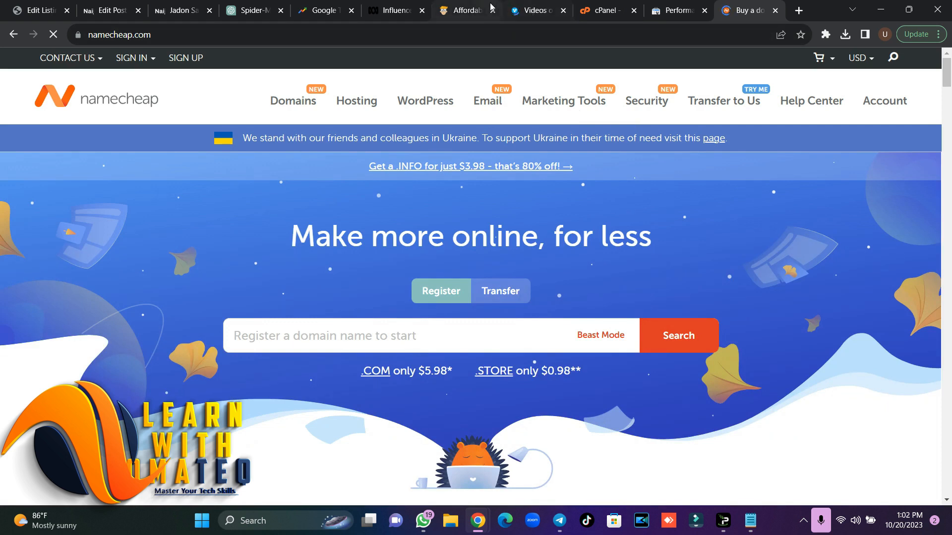
pyautogui.click(469, 7)
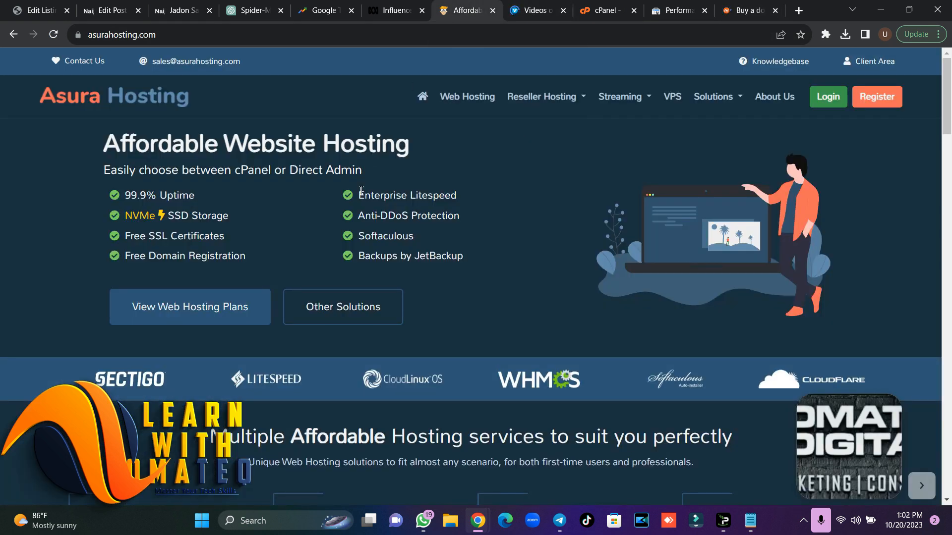
pyautogui.click(749, 10)
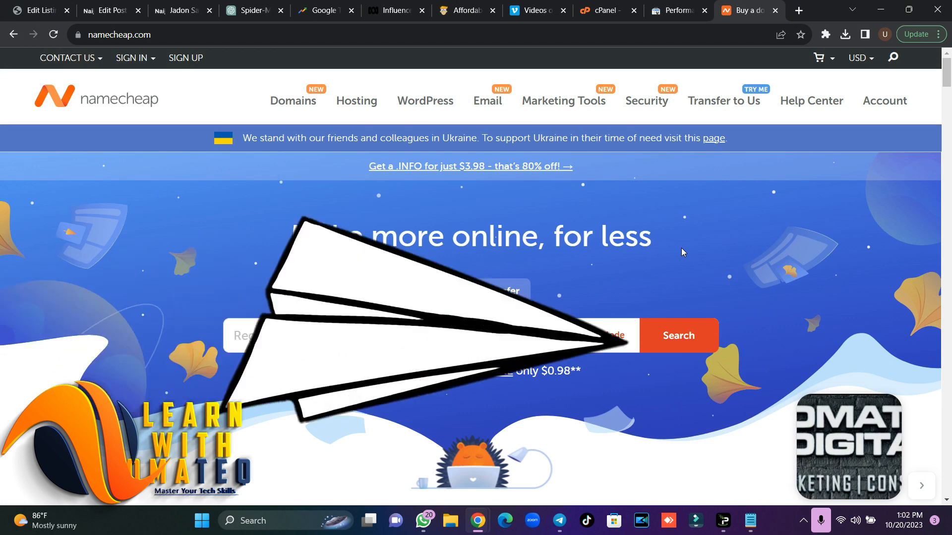
pyautogui.click(450, 5)
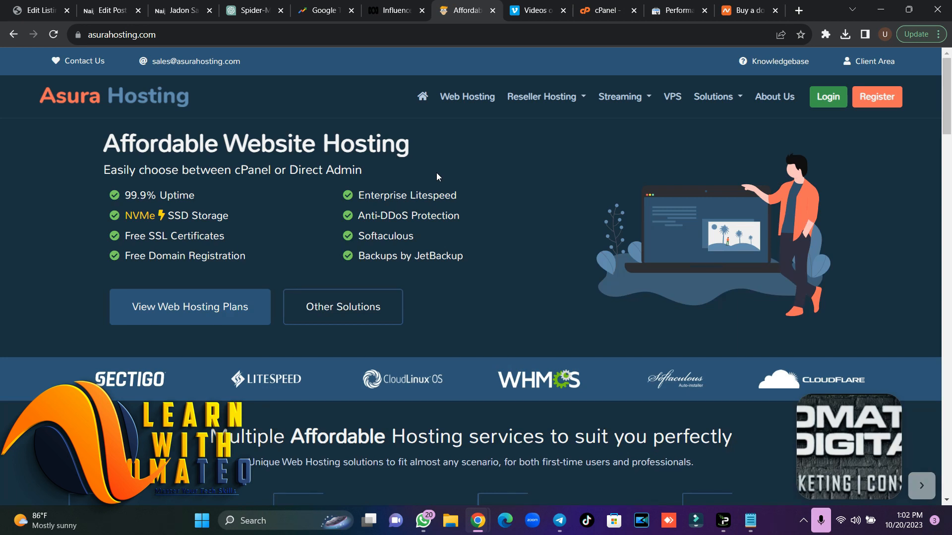
pyautogui.click(743, 16)
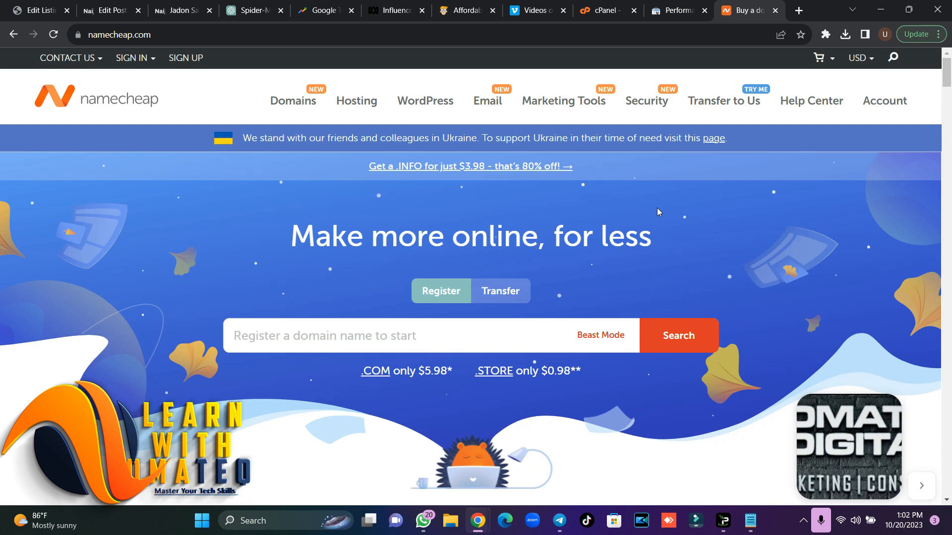
pyautogui.click(478, 19)
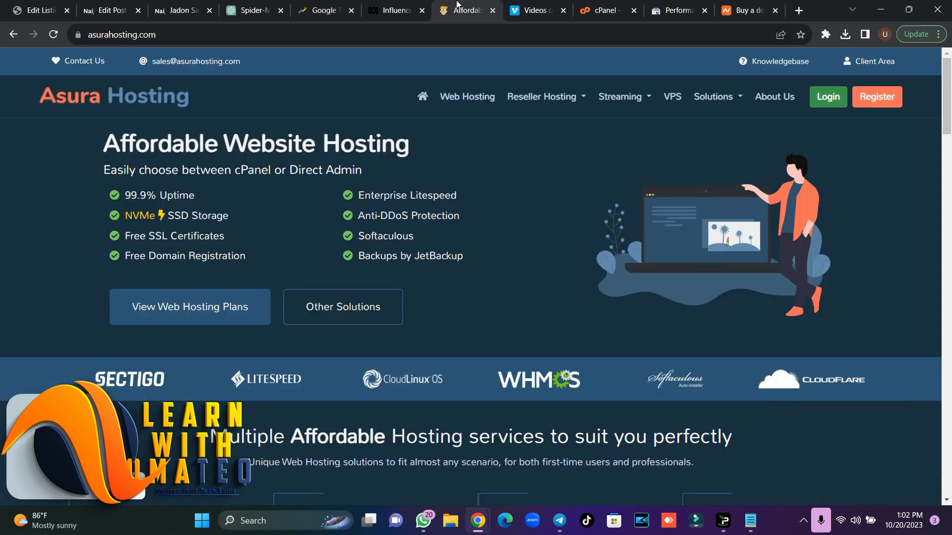
# Open the Asura Hosting client area and go to the page for registering a new domain.
pyautogui.click(865, 65)
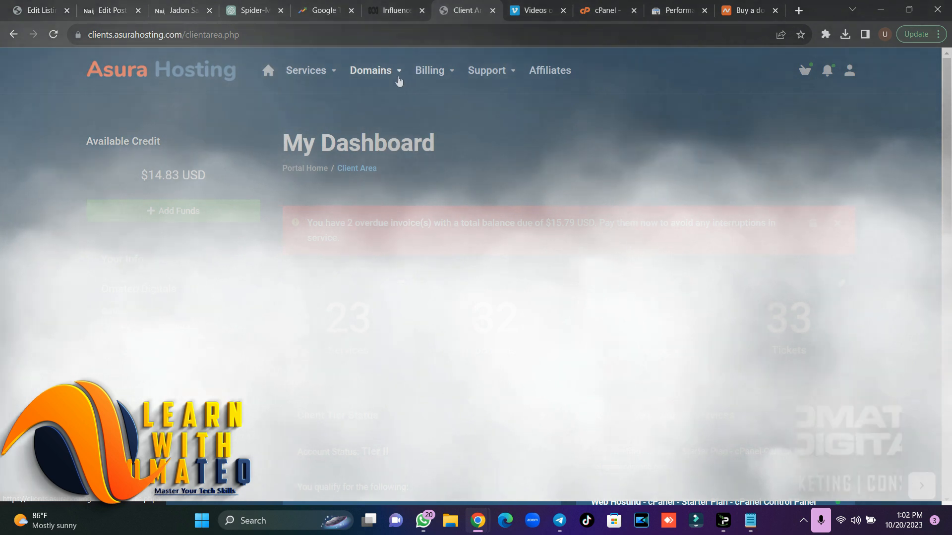
pyautogui.click(397, 73)
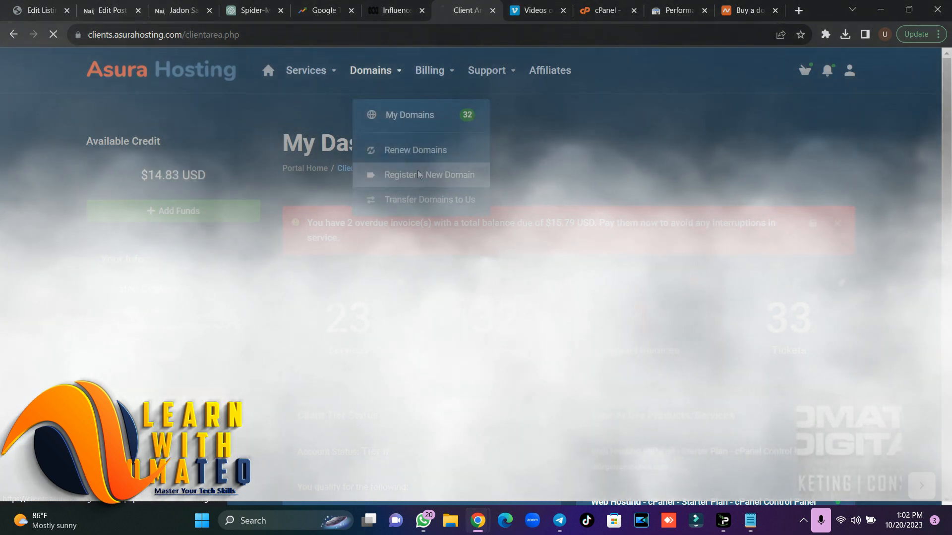
pyautogui.click(419, 175)
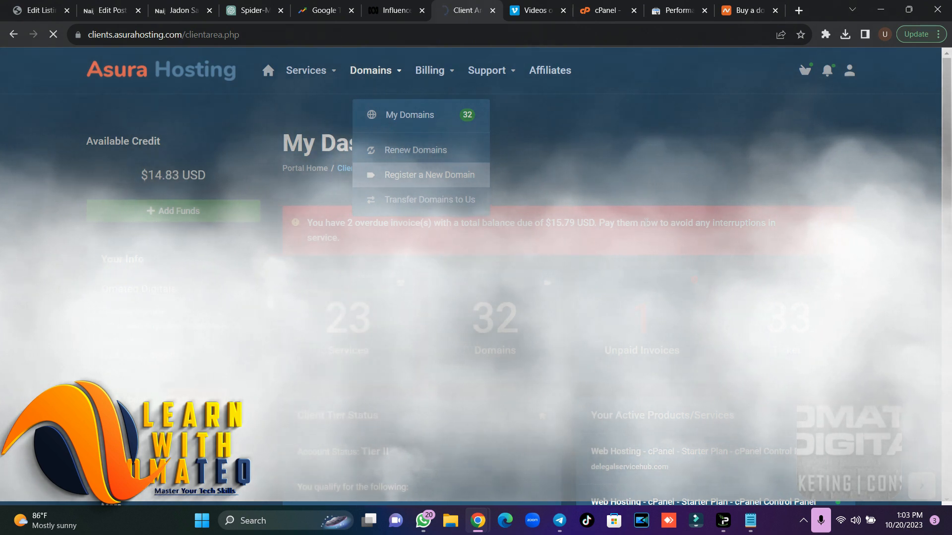
pyautogui.click(398, 233)
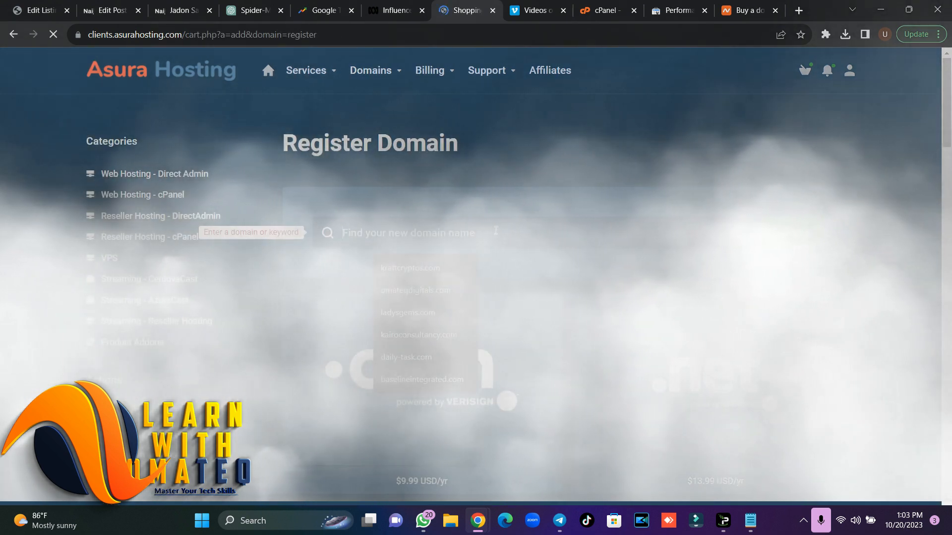
pyautogui.write('http://www.kairoconsultancy.com')
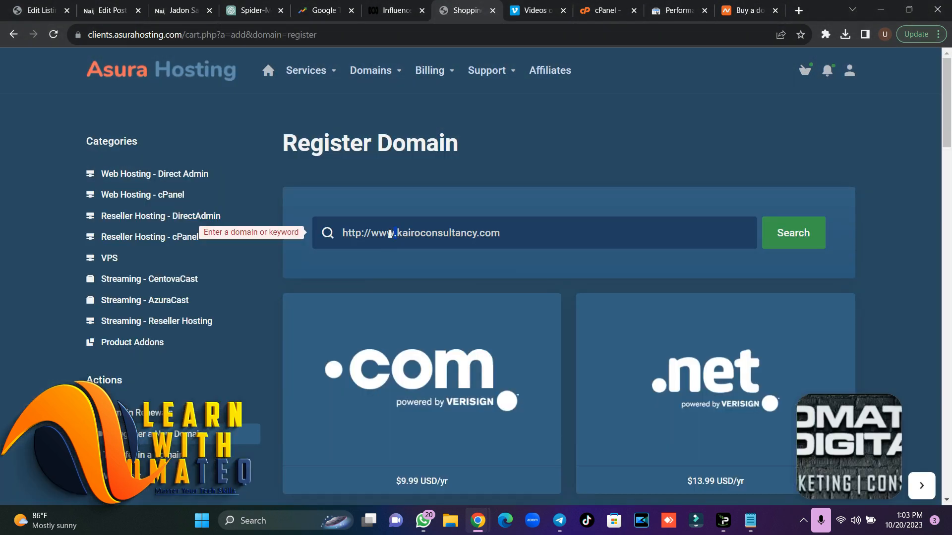
pyautogui.moveTo(396, 233); pyautogui.dragTo(342, 233)
pyautogui.press('BackSpace')
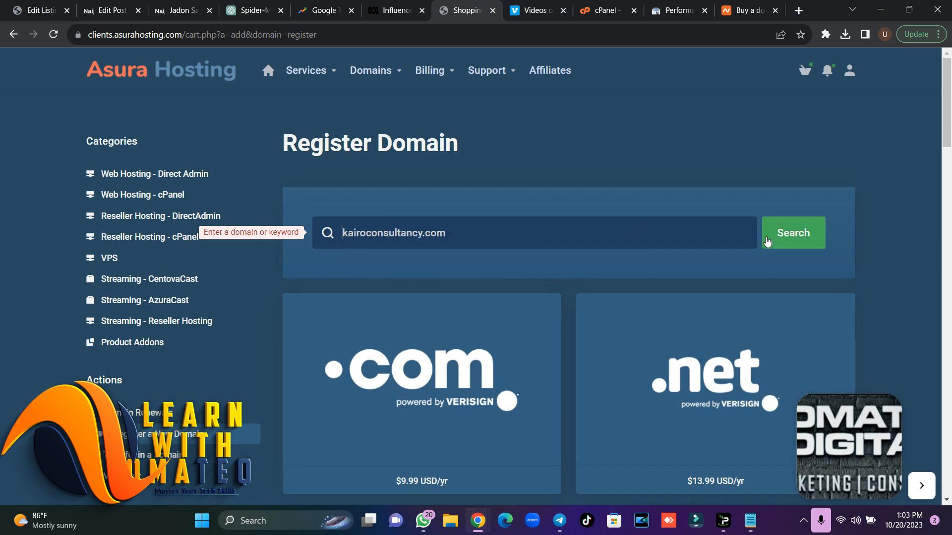
pyautogui.click(787, 241)
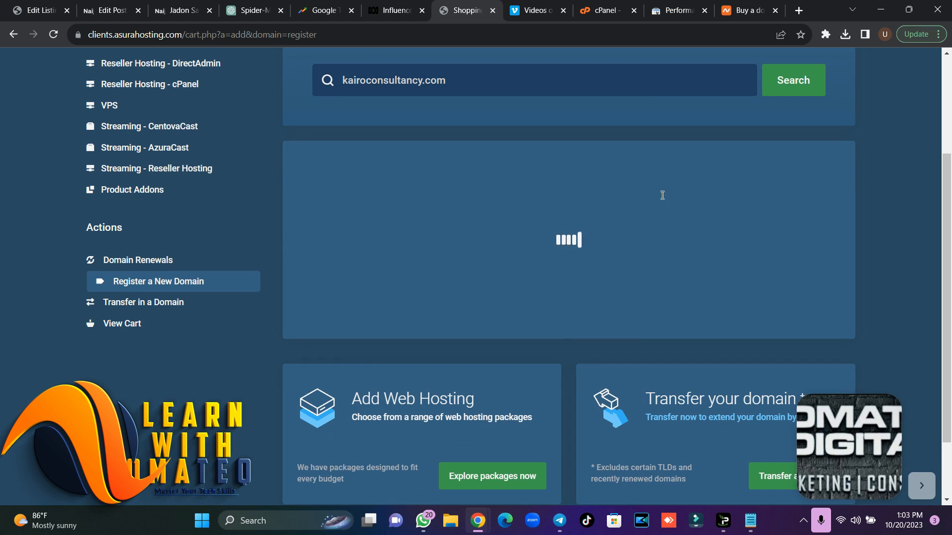
# Take kairoconsultancy.com to the domain configuration and enable DNS Management, ID Protection and Email Forwarding.
pyautogui.click(814, 228)
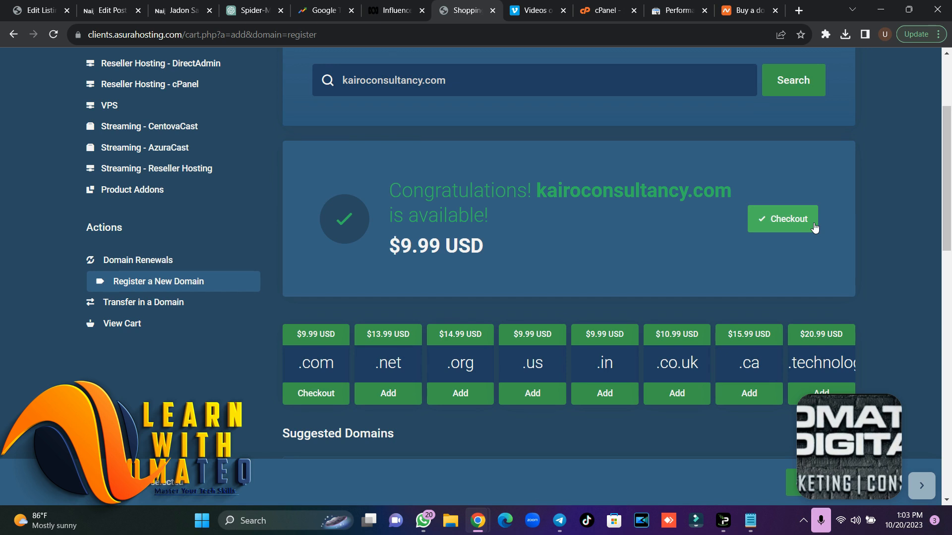
pyautogui.click(786, 225)
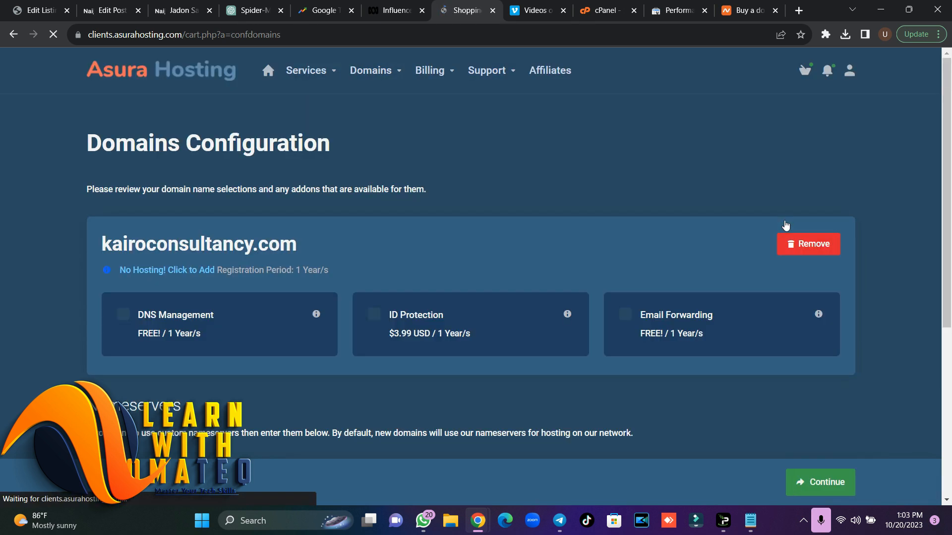
pyautogui.click(212, 312)
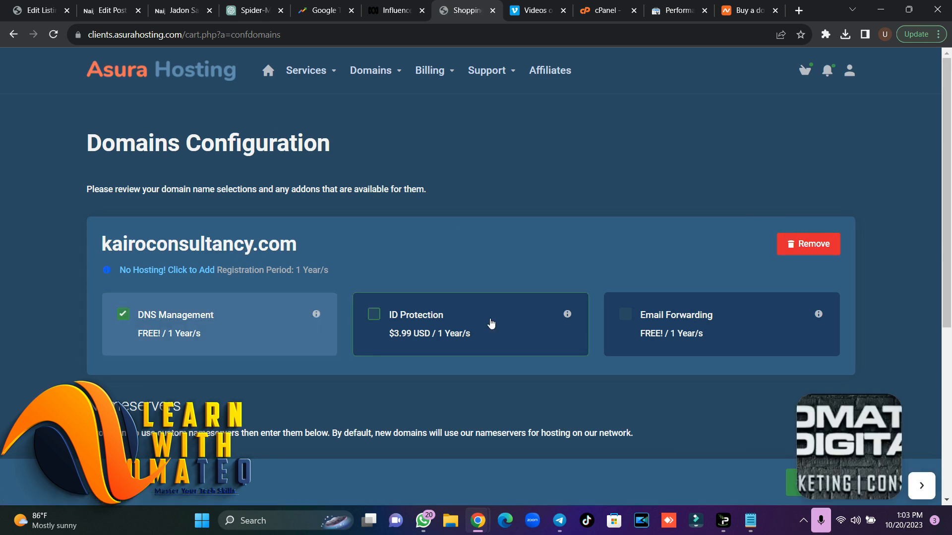
pyautogui.click(470, 316)
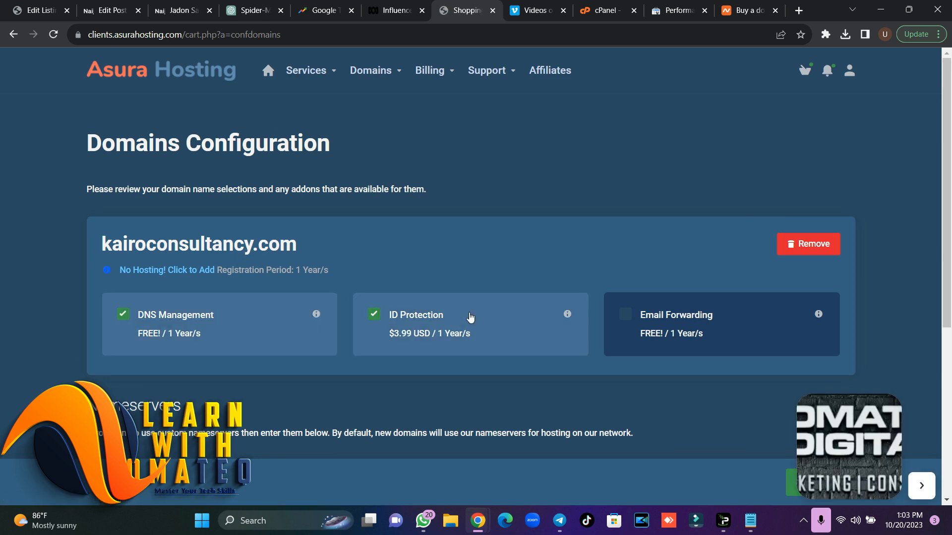
pyautogui.click(712, 325)
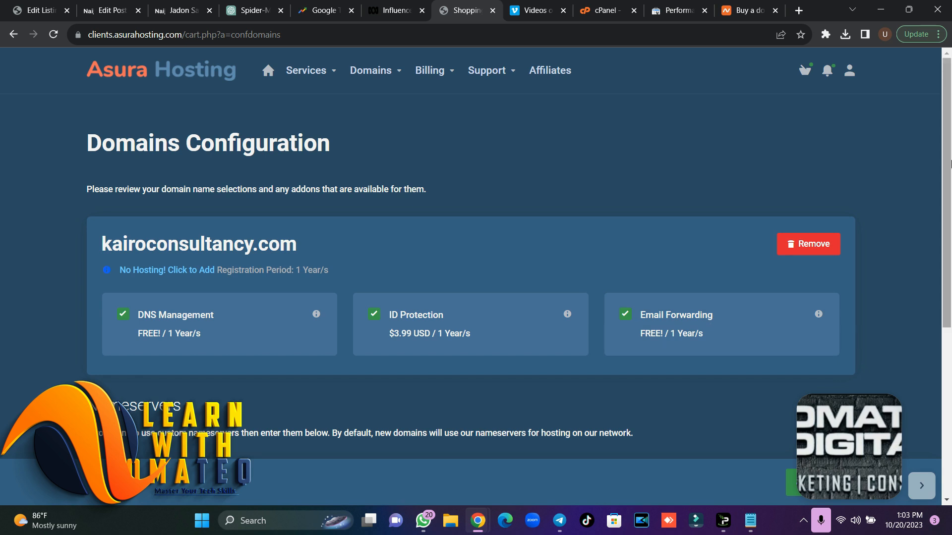
# Review the nameserver entries, keep the default my-control-panel.com nameservers and continue to the order review.
pyautogui.scroll(-5, 950, 308)
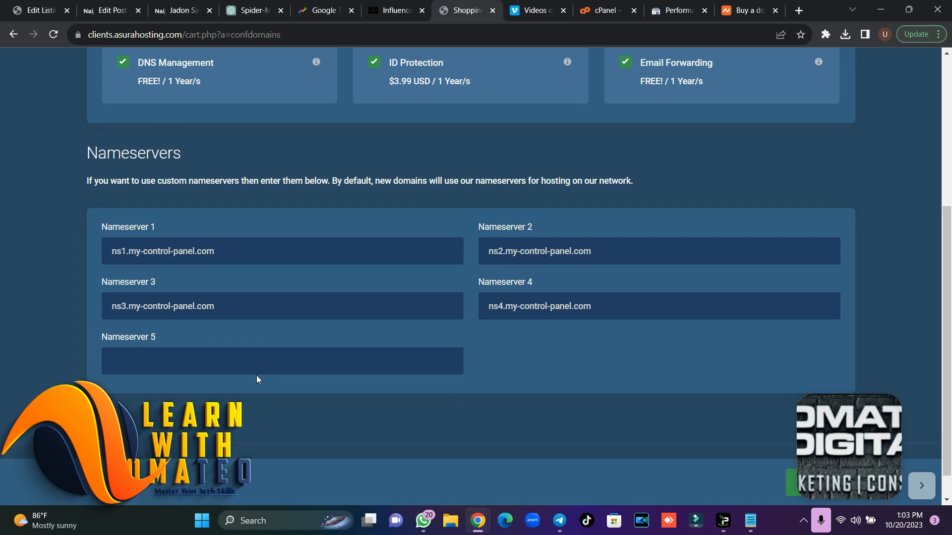
pyautogui.click(242, 306)
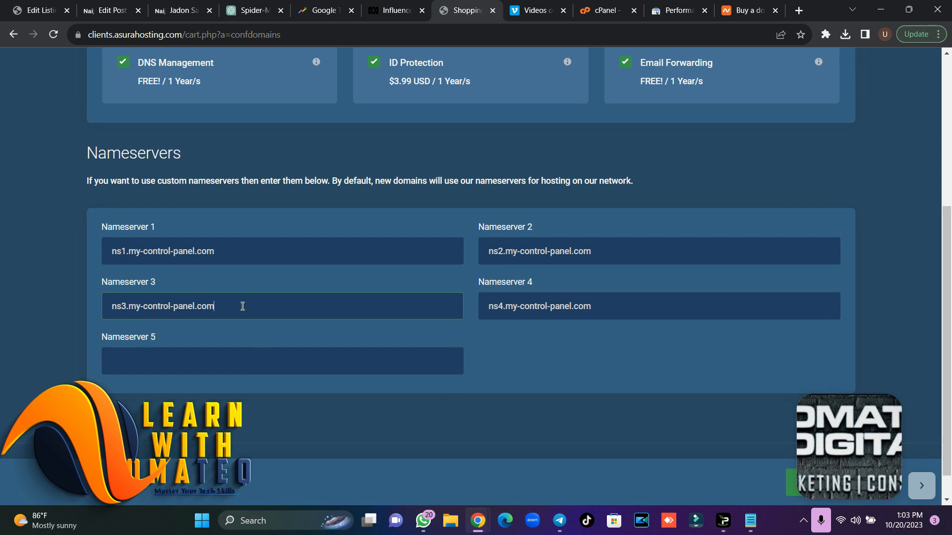
pyautogui.click(760, 6)
pyautogui.click(465, 6)
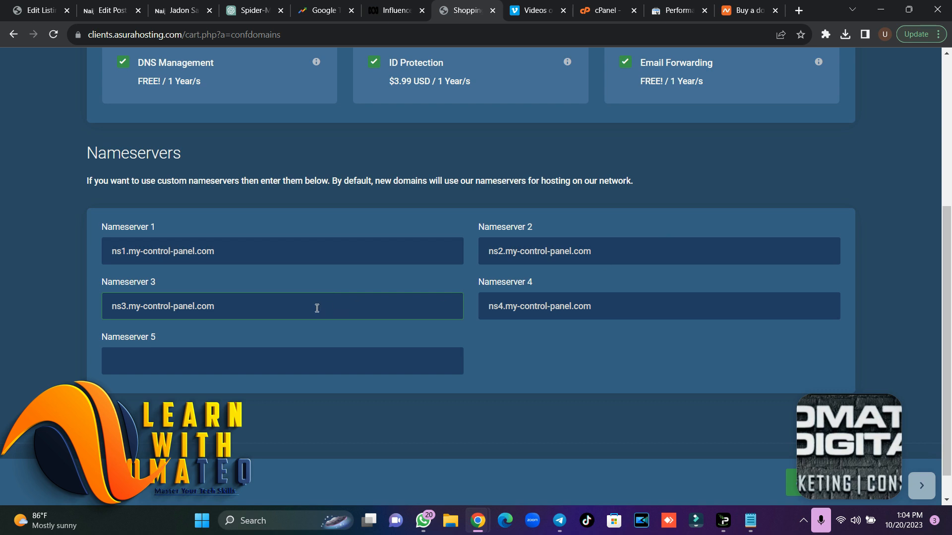
pyautogui.click(649, 302)
pyautogui.scroll(-2, 743, 436)
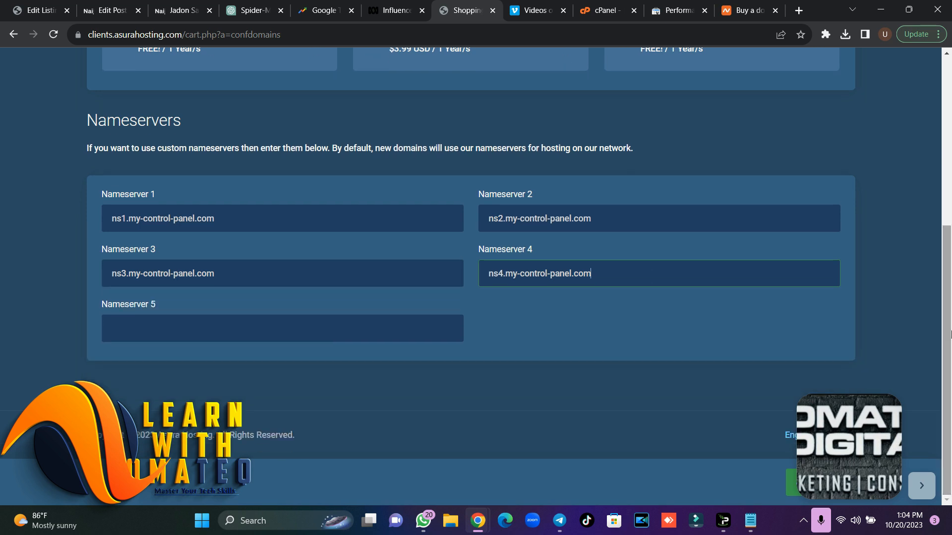
pyautogui.click(791, 489)
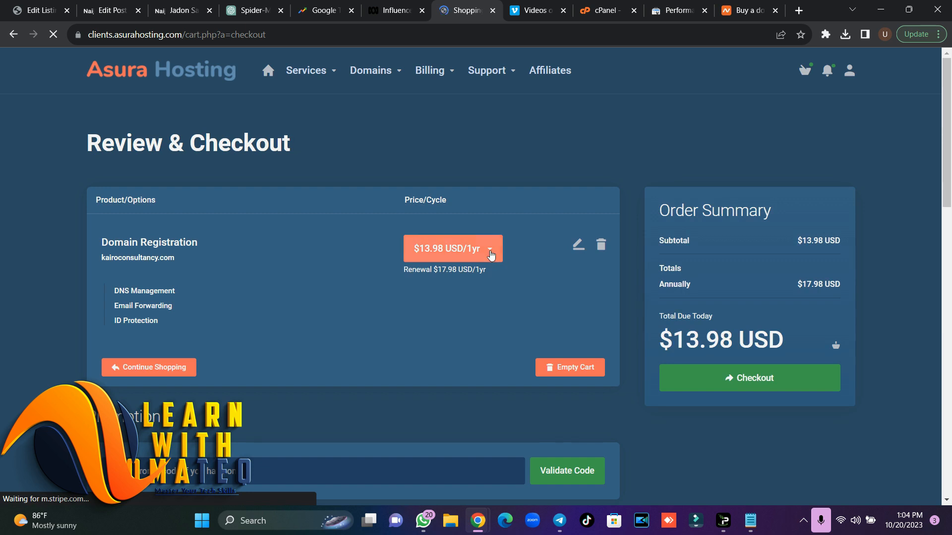
# Choose the $9.99 USD/1Year cycle for the domain and place the order, paying from the account's credit balance.
pyautogui.click(490, 255)
pyautogui.click(489, 278)
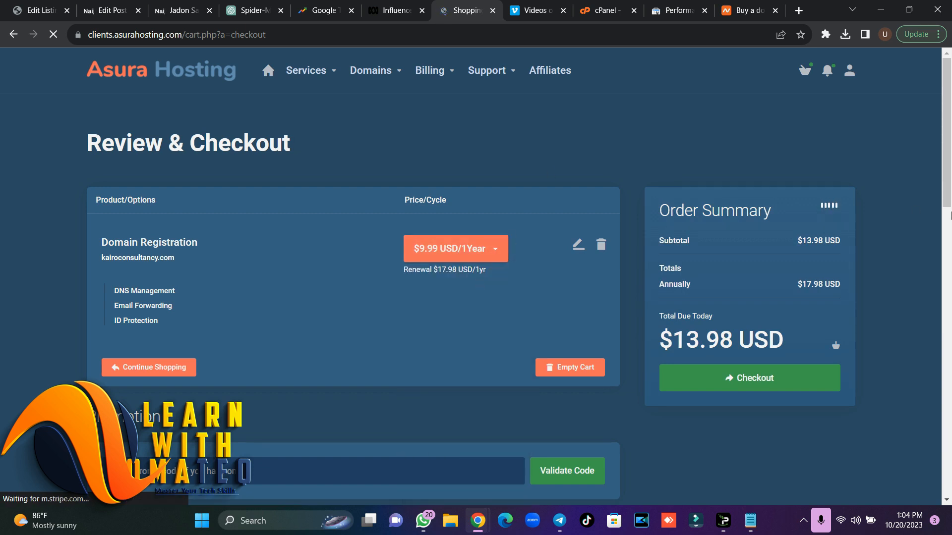
pyautogui.scroll(-2, 950, 209)
pyautogui.moveTo(950, 203); pyautogui.dragTo(951, 409)
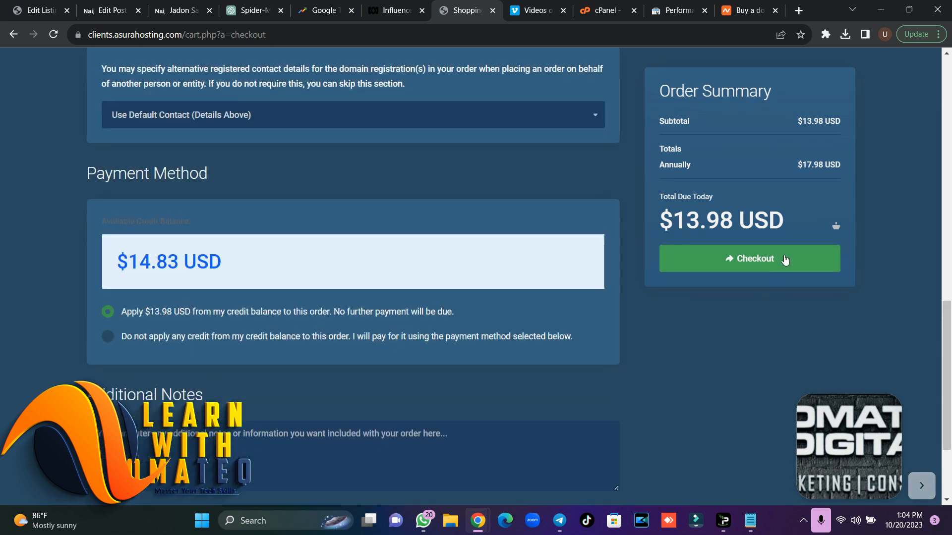
pyautogui.click(766, 254)
pyautogui.moveTo(951, 323); pyautogui.dragTo(950, 119)
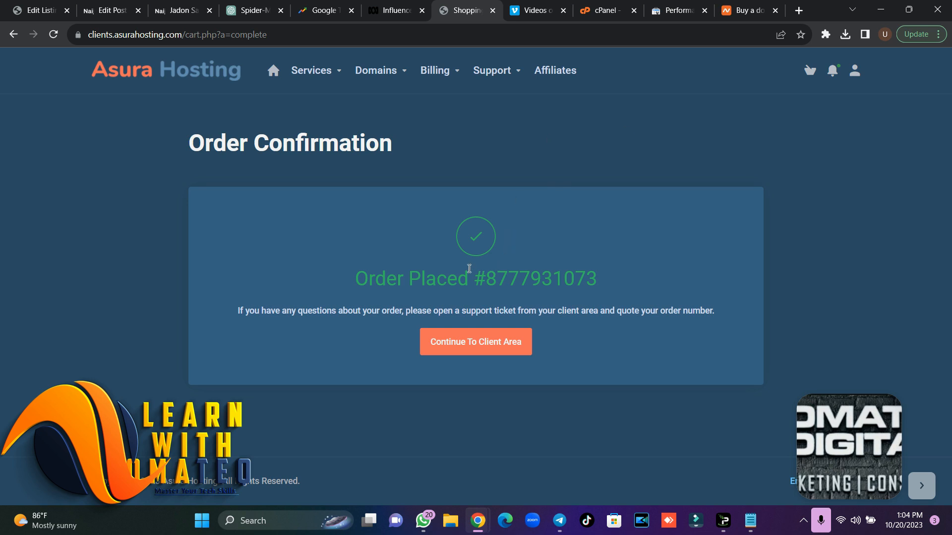
# Continue from the order confirmation to the client area and look through the account's list of domains.
pyautogui.click(474, 340)
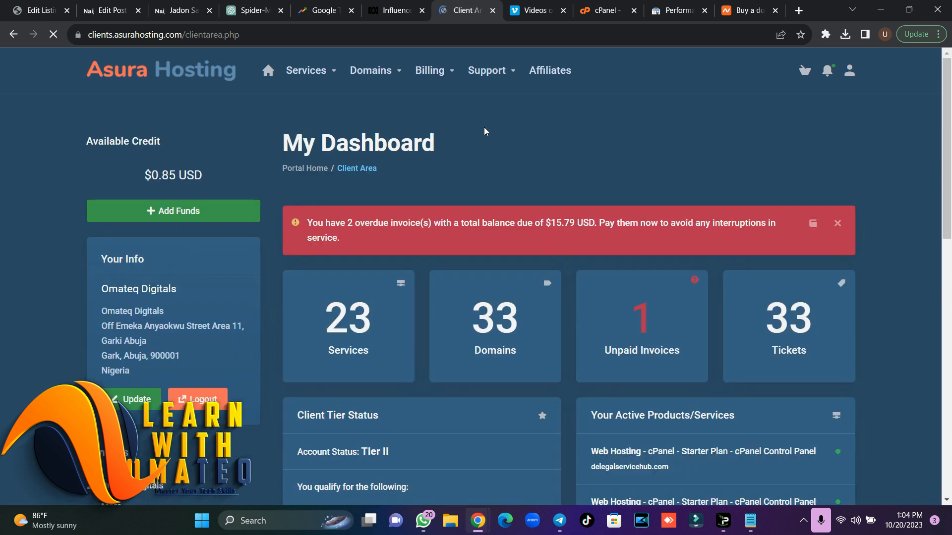
pyautogui.click(527, 305)
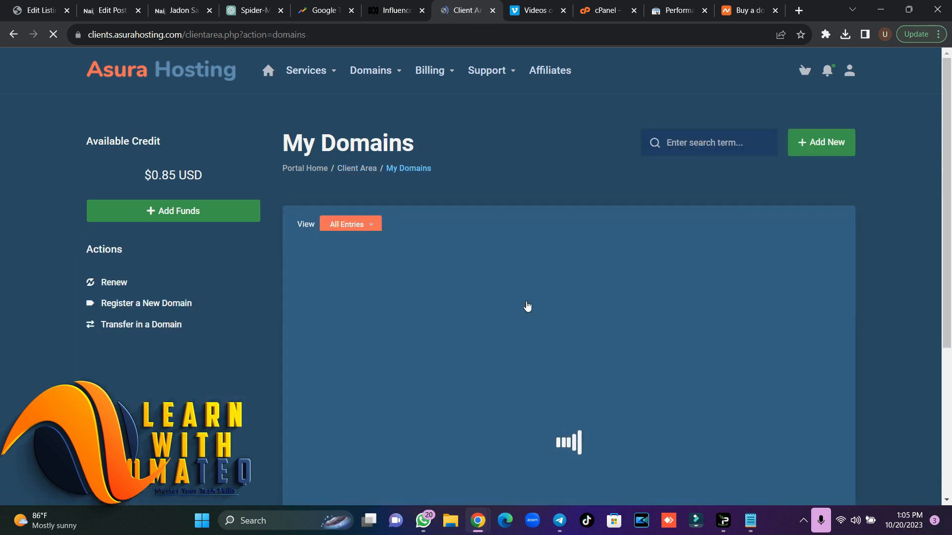
pyautogui.scroll(-5, 527, 306)
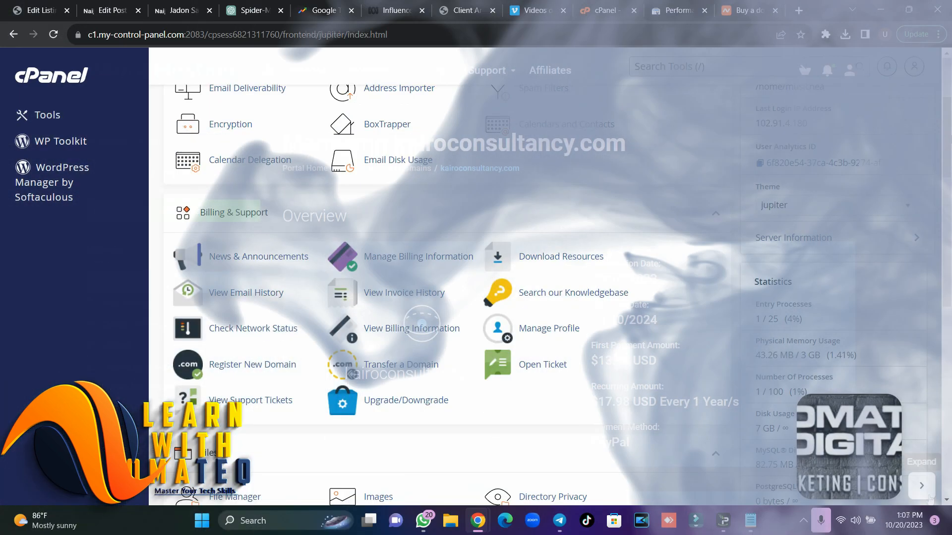
# In cPanel, open the Domains management page and start creating a new domain.
pyautogui.scroll(-2, 951, 146)
pyautogui.scroll(-1, 950, 147)
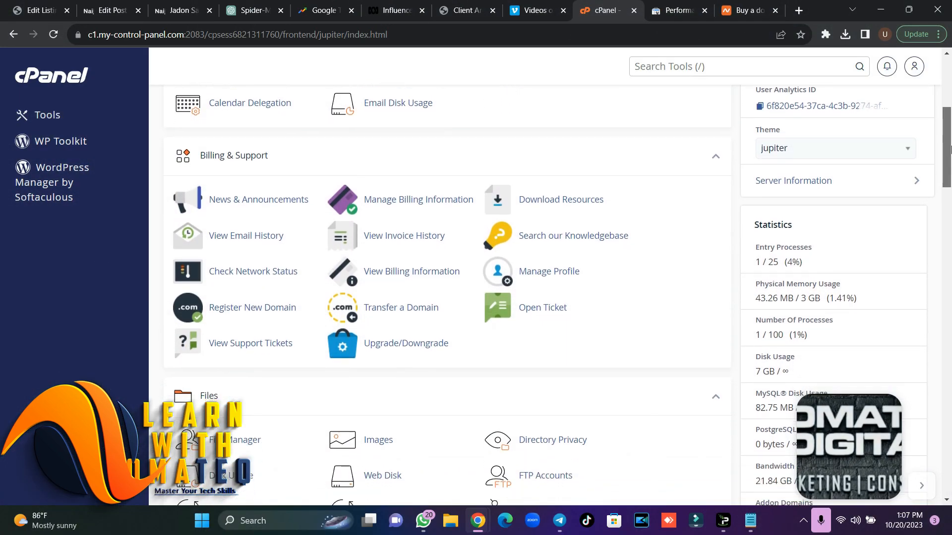
pyautogui.moveTo(950, 156); pyautogui.dragTo(951, 243)
pyautogui.click(547, 293)
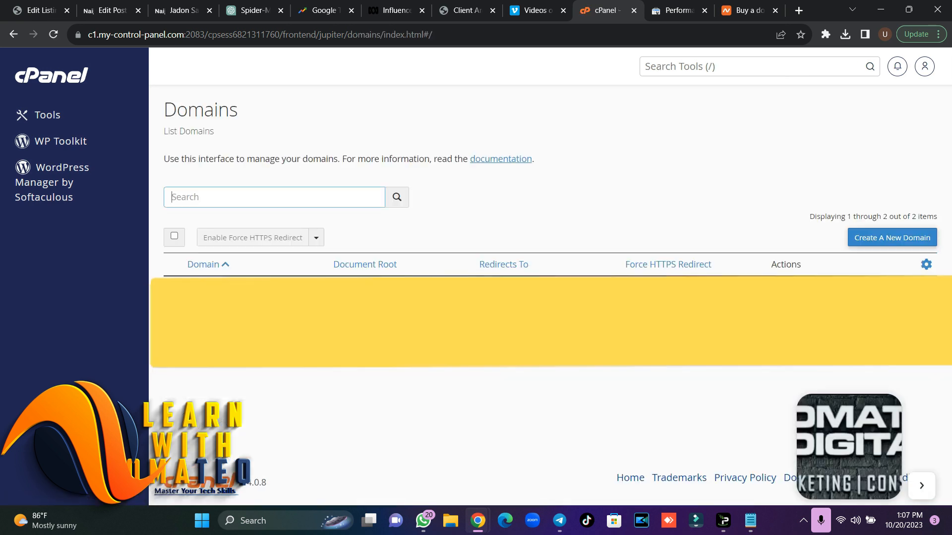
pyautogui.click(882, 239)
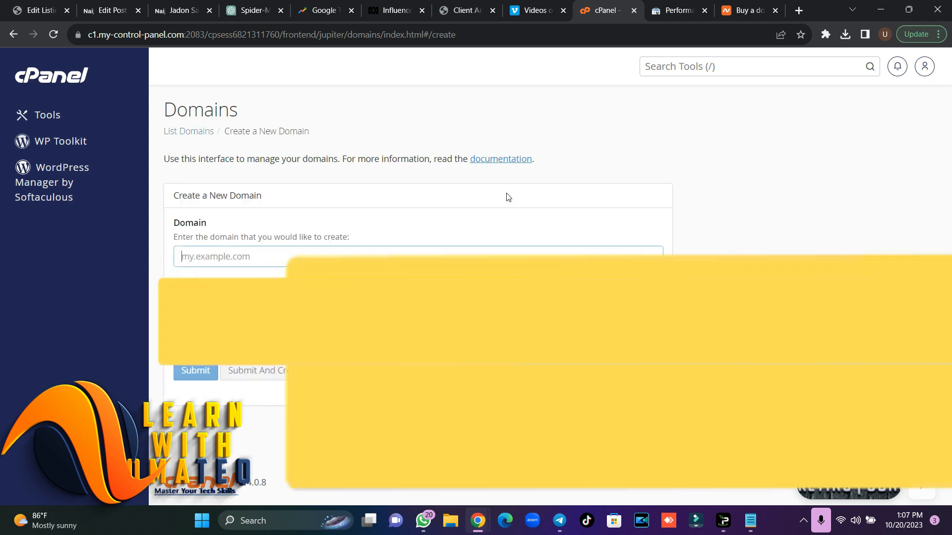
# Create the domain kairoconsultancy.com with document root sharing turned off, and submit it.
pyautogui.write('http://www.kairoconsultancy.com')
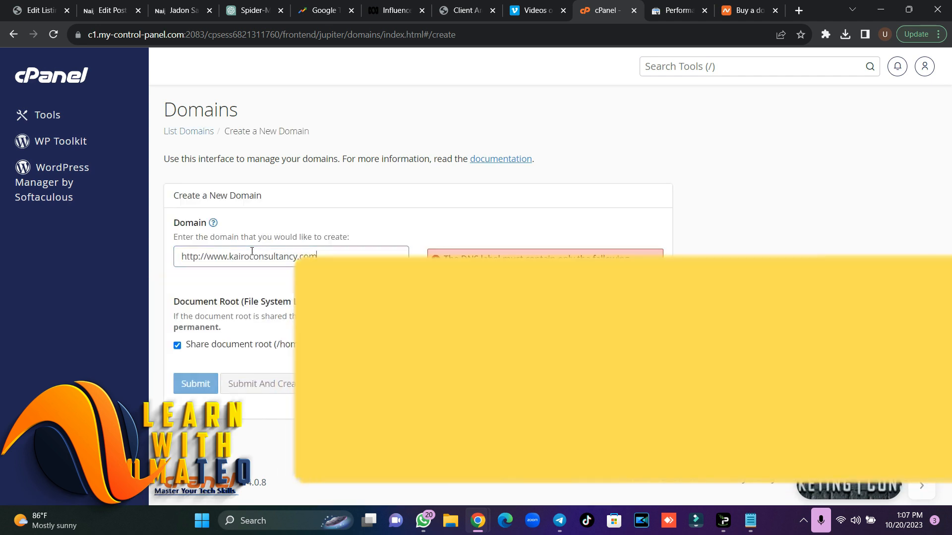
pyautogui.moveTo(231, 257); pyautogui.dragTo(176, 259)
pyautogui.press('BackSpace')
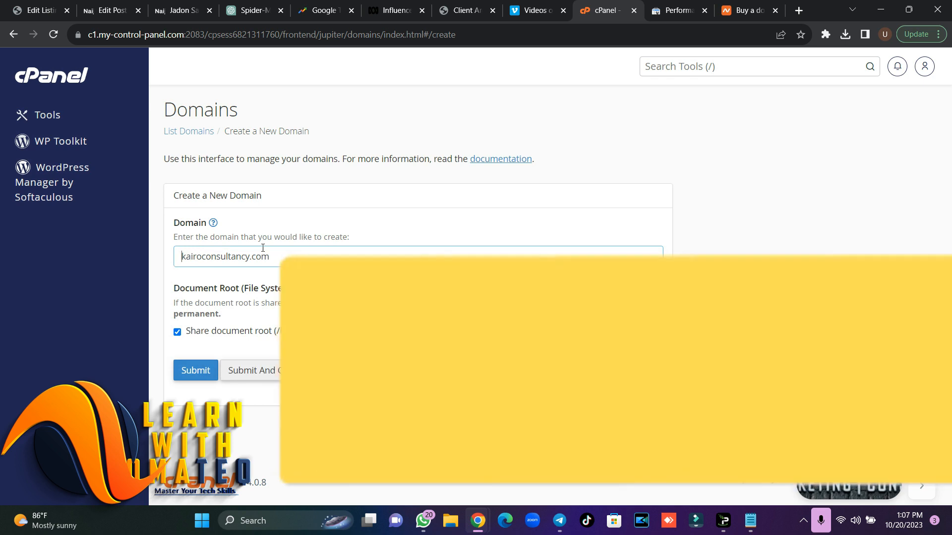
pyautogui.click(177, 333)
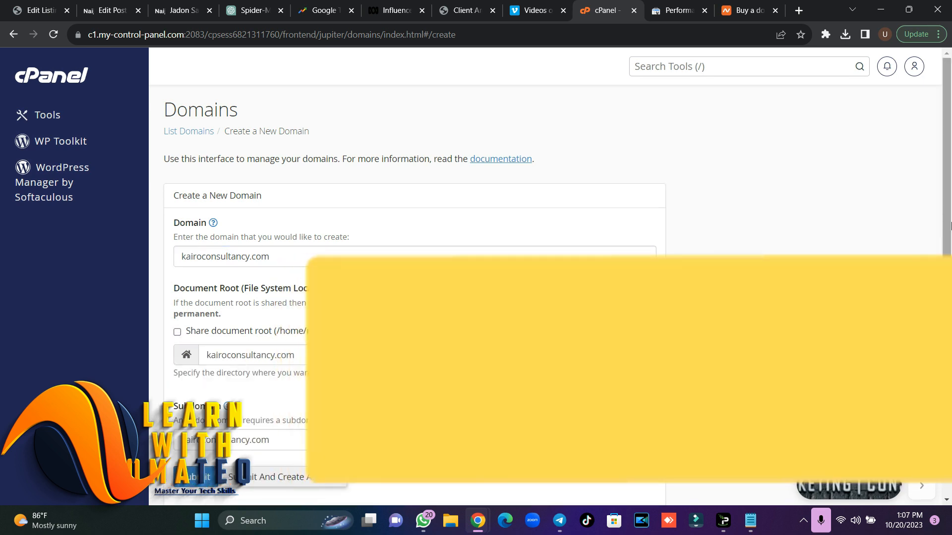
pyautogui.scroll(-2, 198, 337)
pyautogui.click(196, 405)
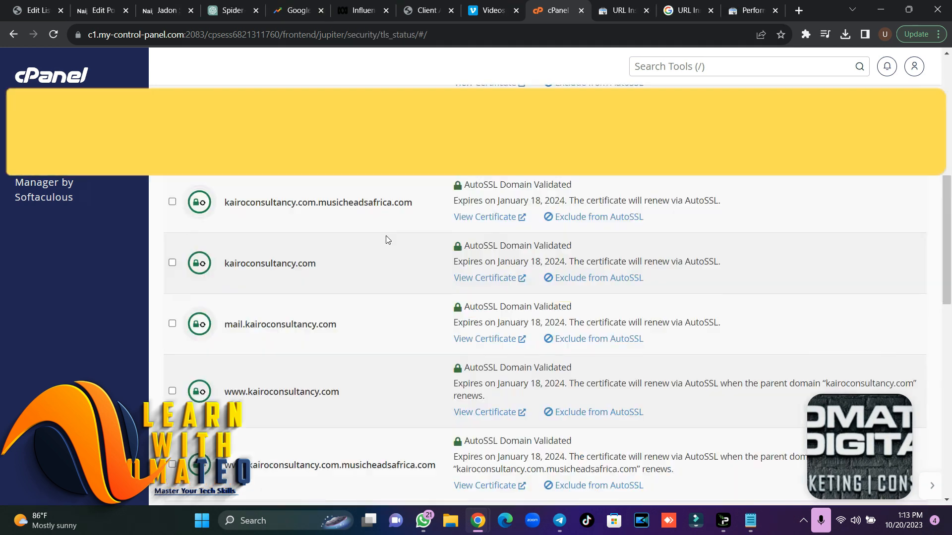
# Copy kairoconsultancy.com from the SSL/TLS status list and load the site in a new browser tab.
pyautogui.click(311, 266)
pyautogui.moveTo(324, 268); pyautogui.dragTo(225, 268)
pyautogui.hotkey('ctrl', 'c')
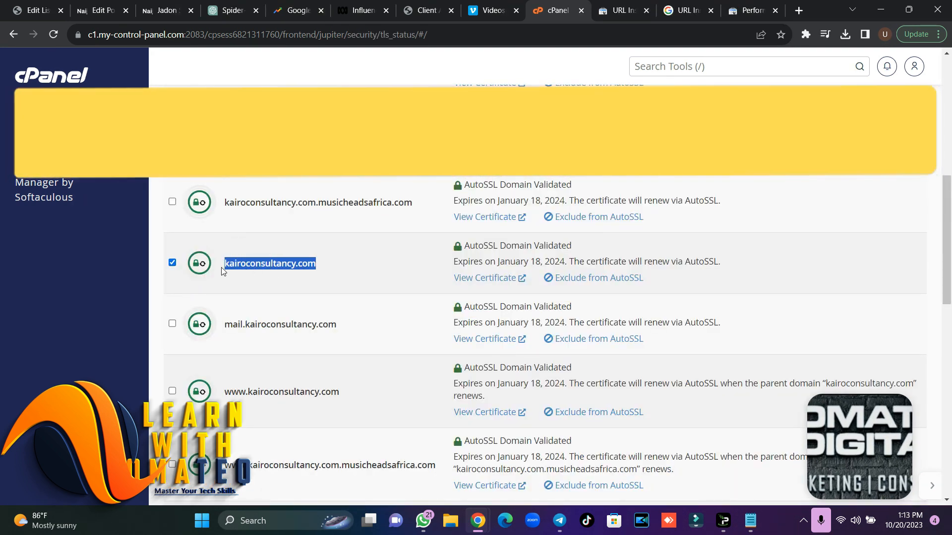
pyautogui.click(799, 10)
pyautogui.hotkey('ctrl', 'v')
pyautogui.press('Return')
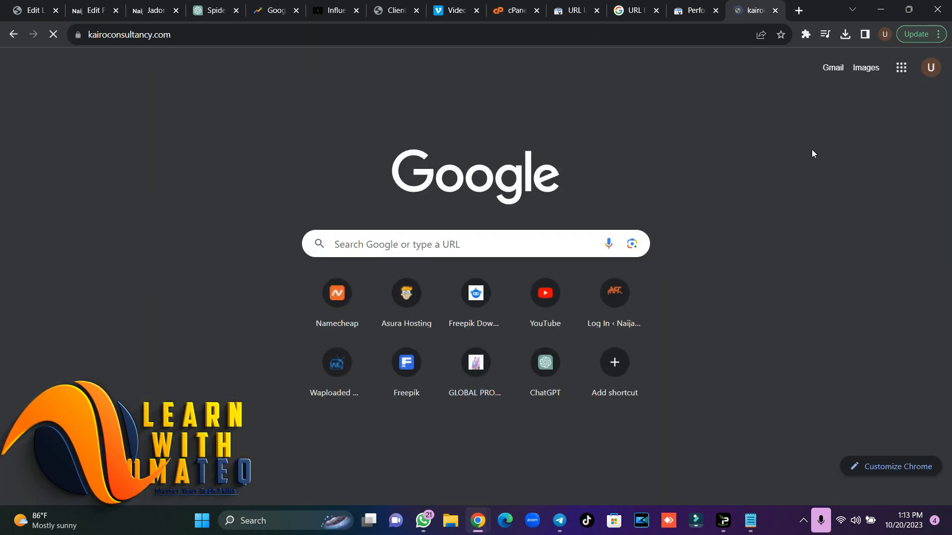